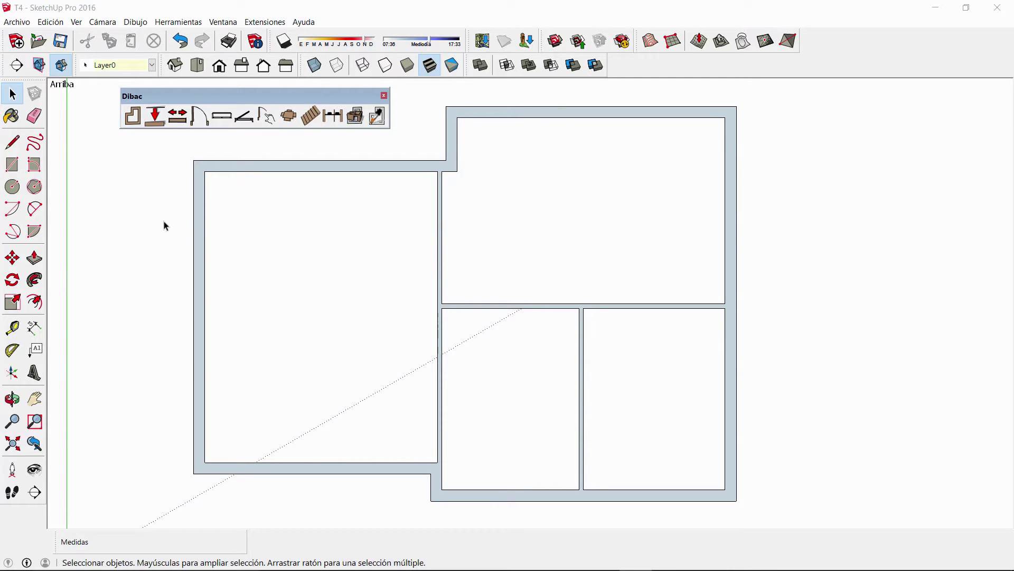
Browse the Dibac door and window catalogue, then close it without inserting anything
left_click(258, 121)
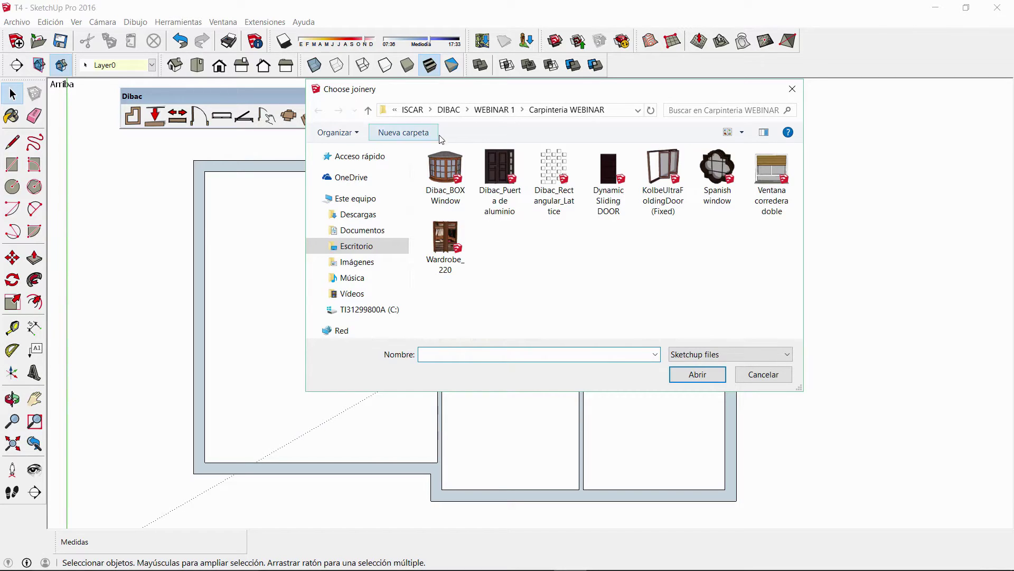
left_click(502, 177)
left_click(611, 179)
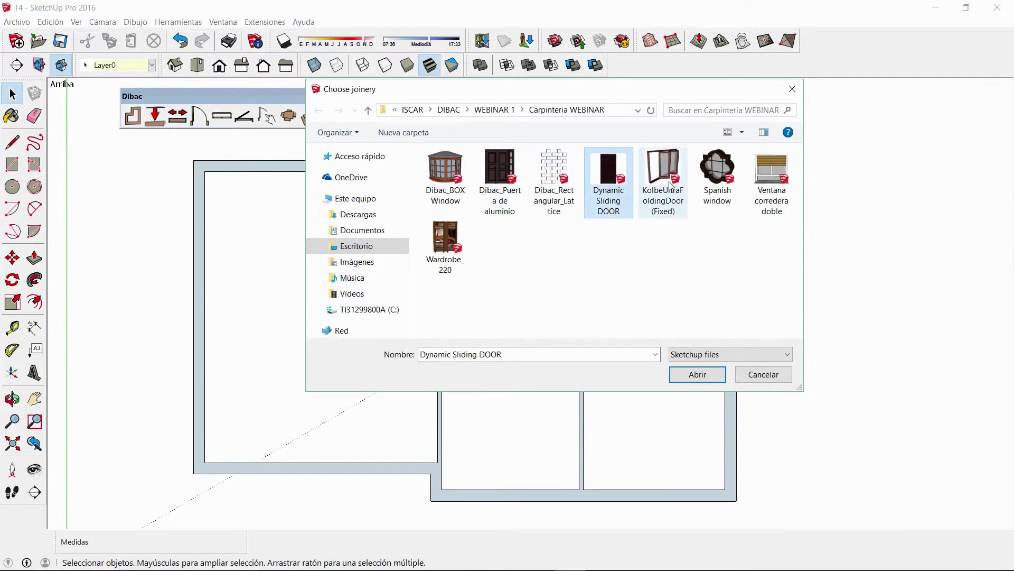
left_click(770, 194)
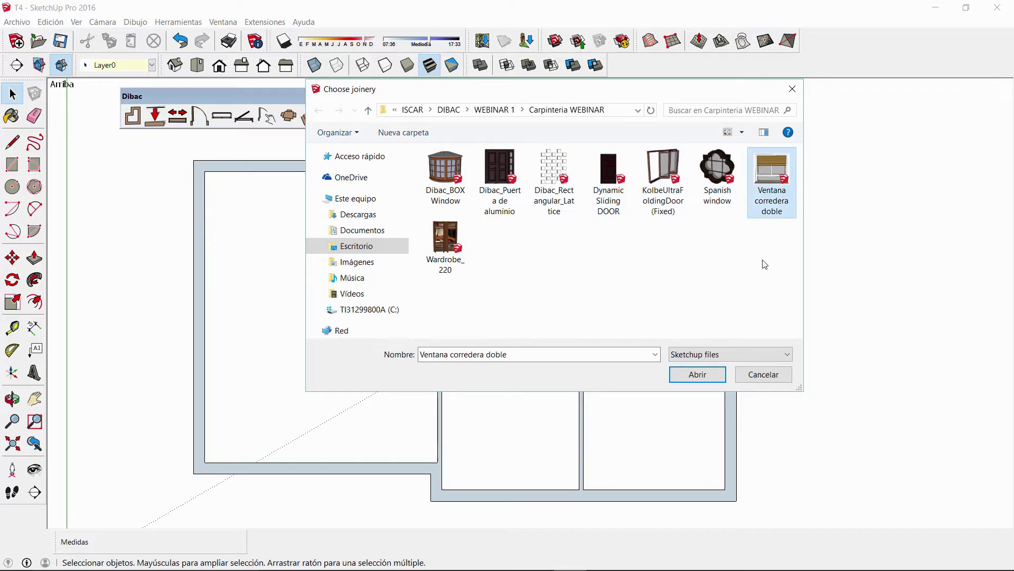
left_click(764, 376)
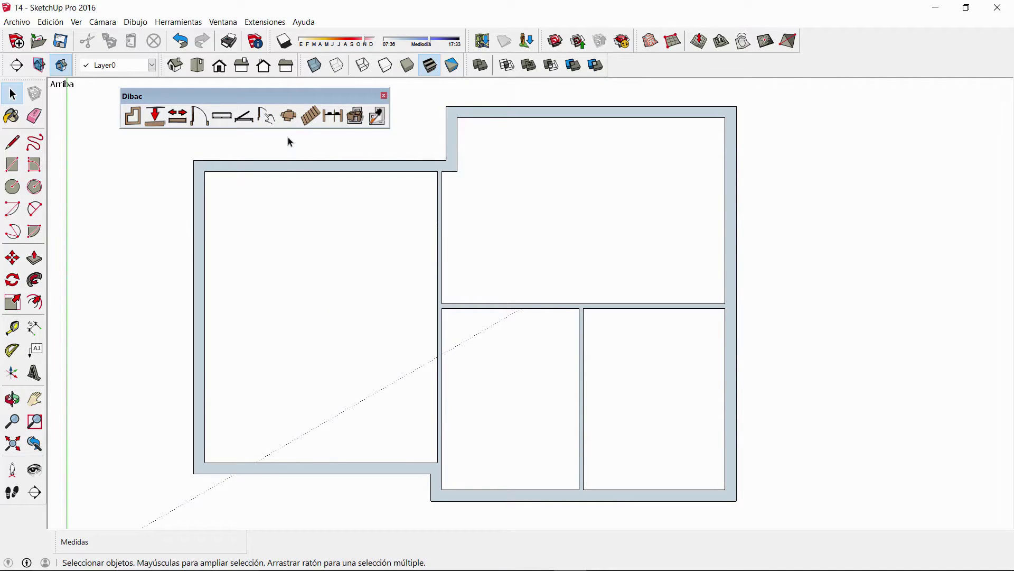
Open the Dibac furniture catalogue and choose the Dibac_Mueble_tv TV unit
left_click(289, 116)
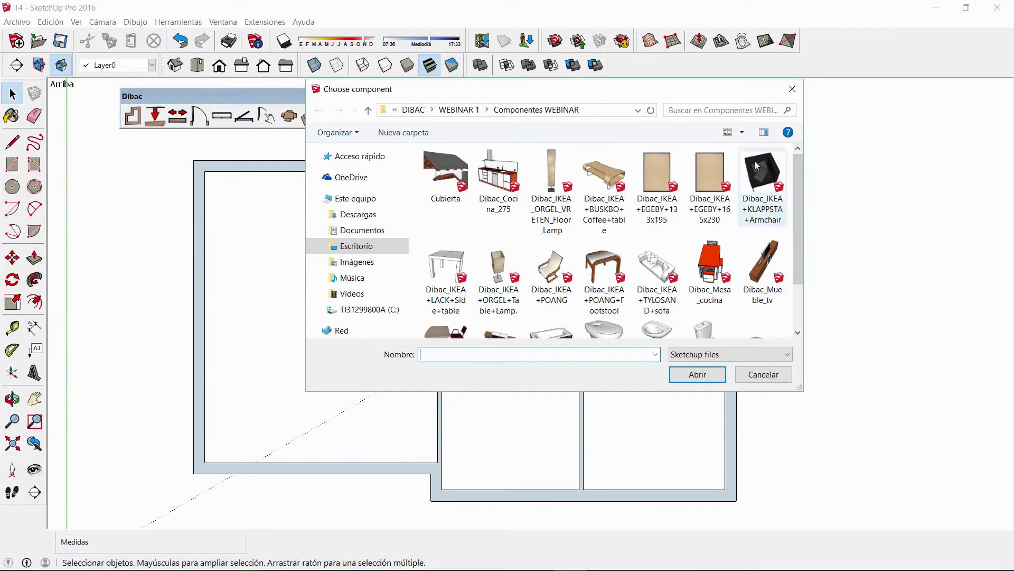
mouse_move(798, 190)
left_mouse_down()
mouse_move(796, 236)
mouse_move(793, 184)
left_mouse_up()
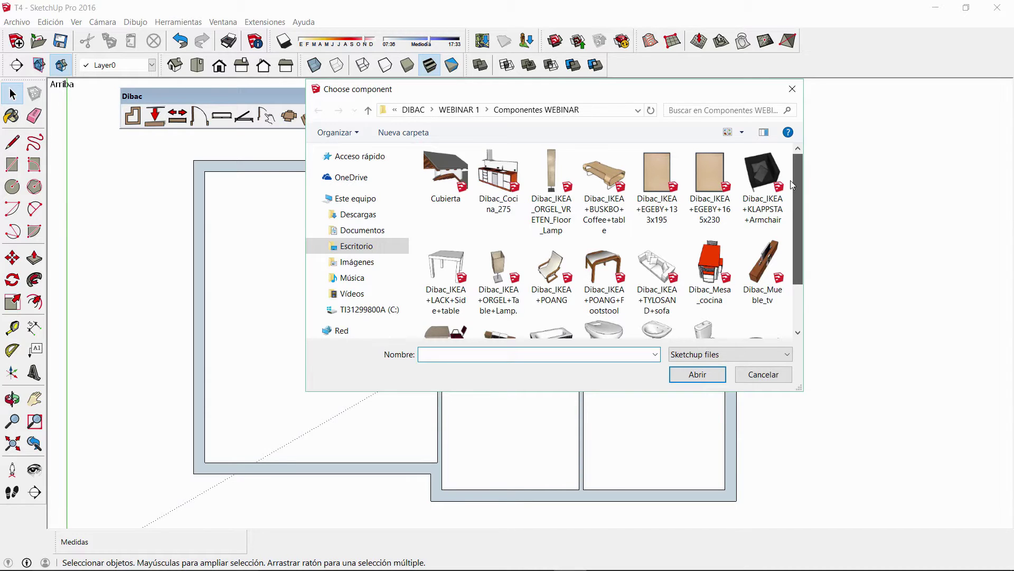
mouse_move(791, 182)
left_mouse_down()
mouse_move(791, 233)
mouse_move(792, 196)
left_mouse_up()
left_click(663, 264)
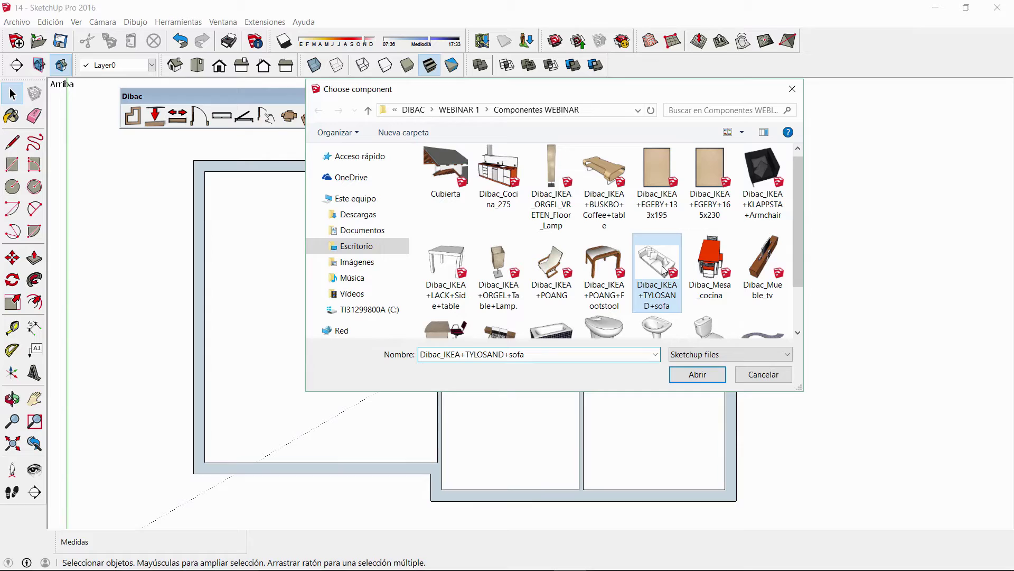
left_click(749, 290)
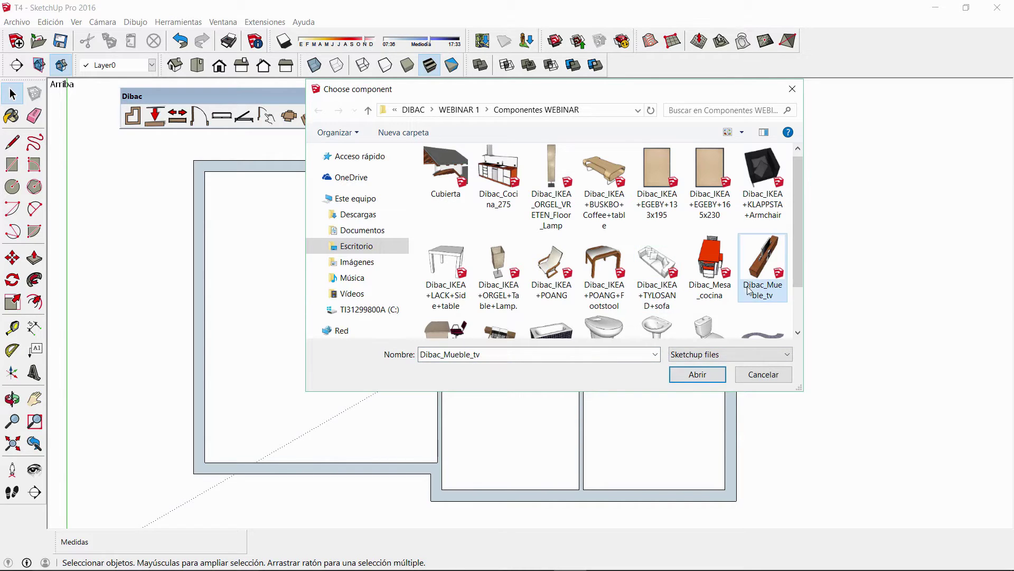
Place the TV unit on the room's bottom wall and the TYLOSAND sofa in the middle
left_click(692, 374)
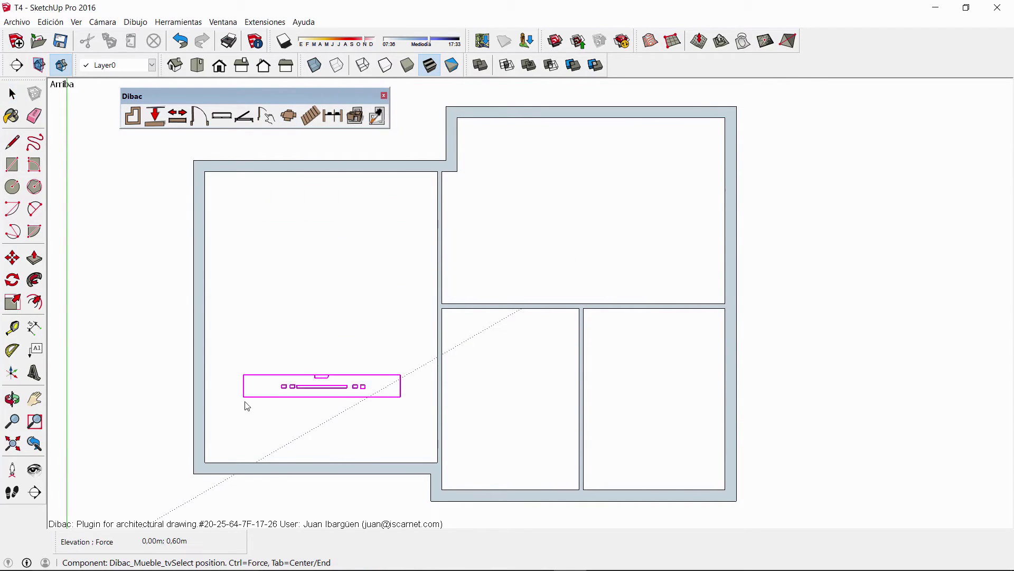
left_click(247, 463)
left_click(288, 121)
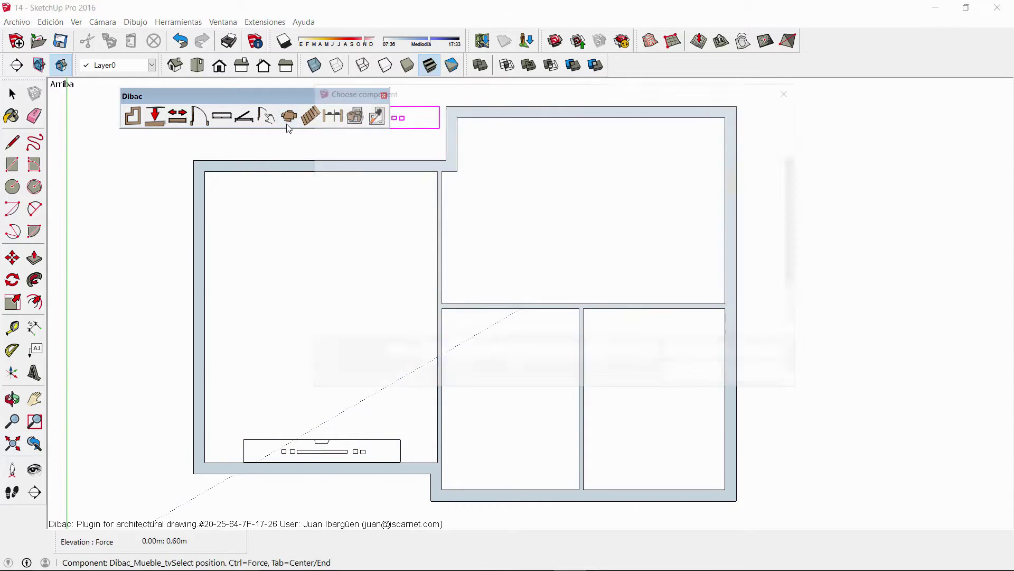
left_click(657, 277)
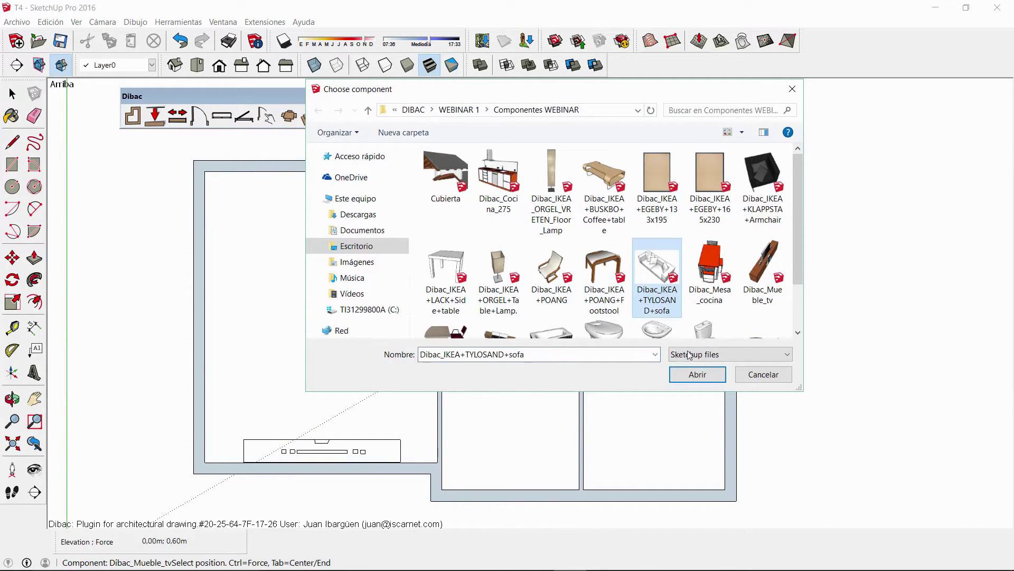
left_click(697, 374)
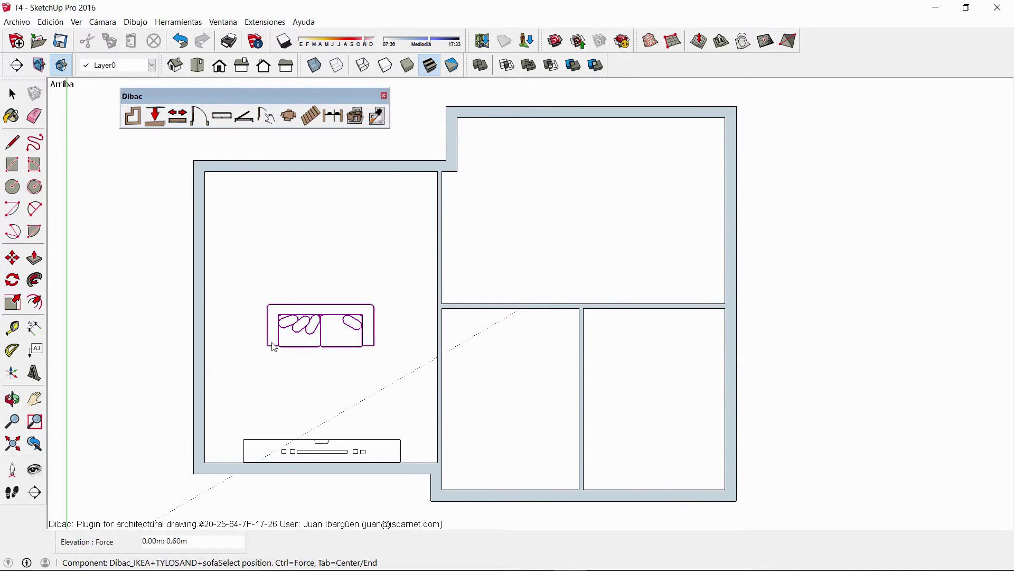
left_click(274, 347)
Place the EGEBY 165x230 rug between the sofa and the TV unit
left_click(289, 117)
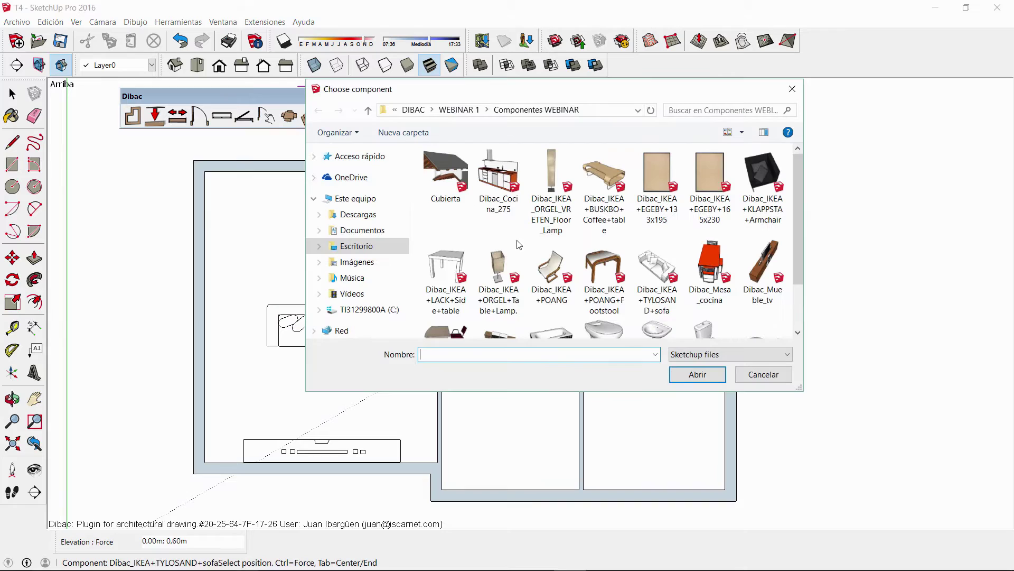
left_click(709, 180)
left_click(698, 376)
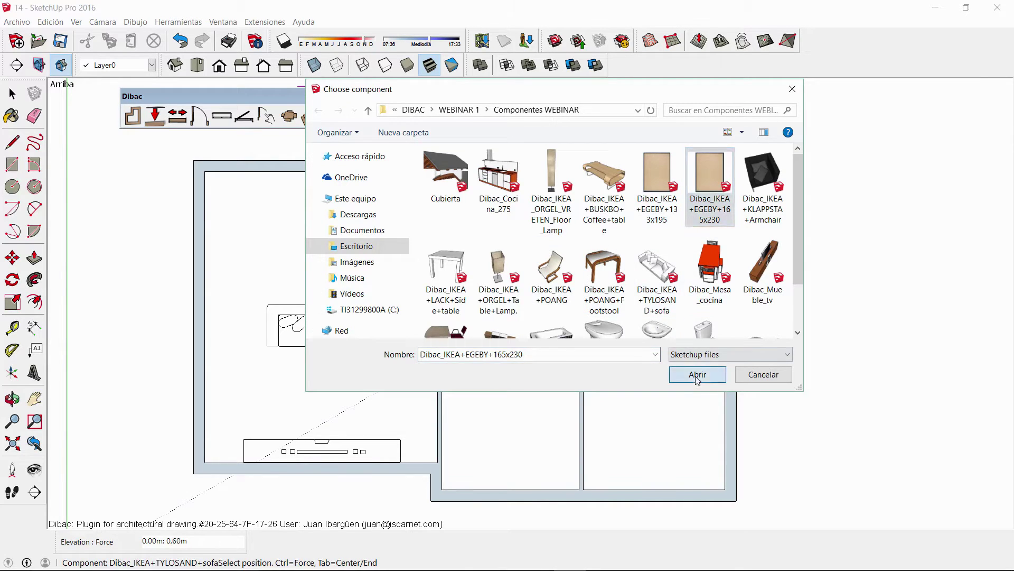
left_click(286, 452)
key("space")
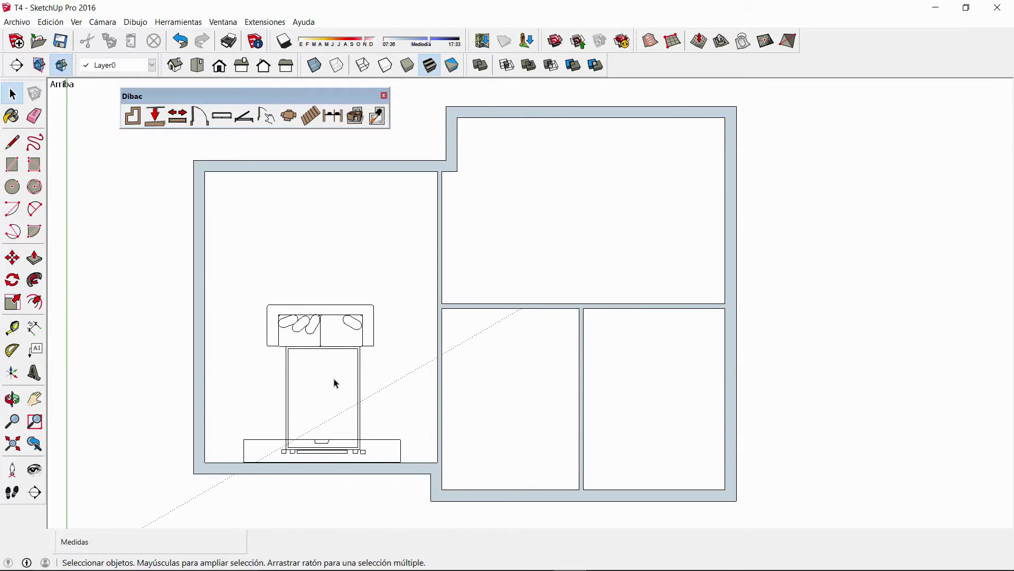
Rotate the rug crosswise and centre it in front of the TV unit
key("m")
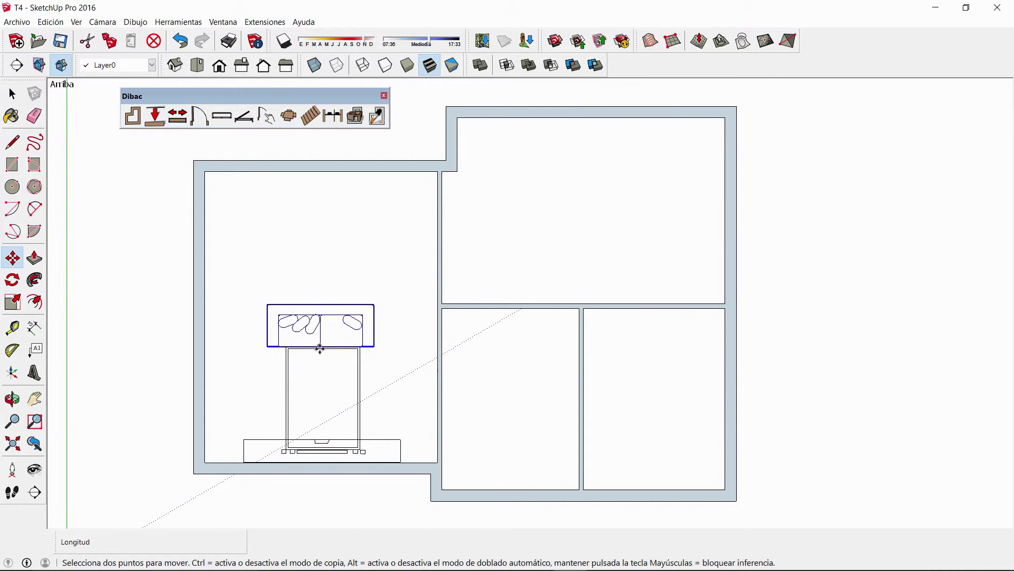
left_click(323, 353)
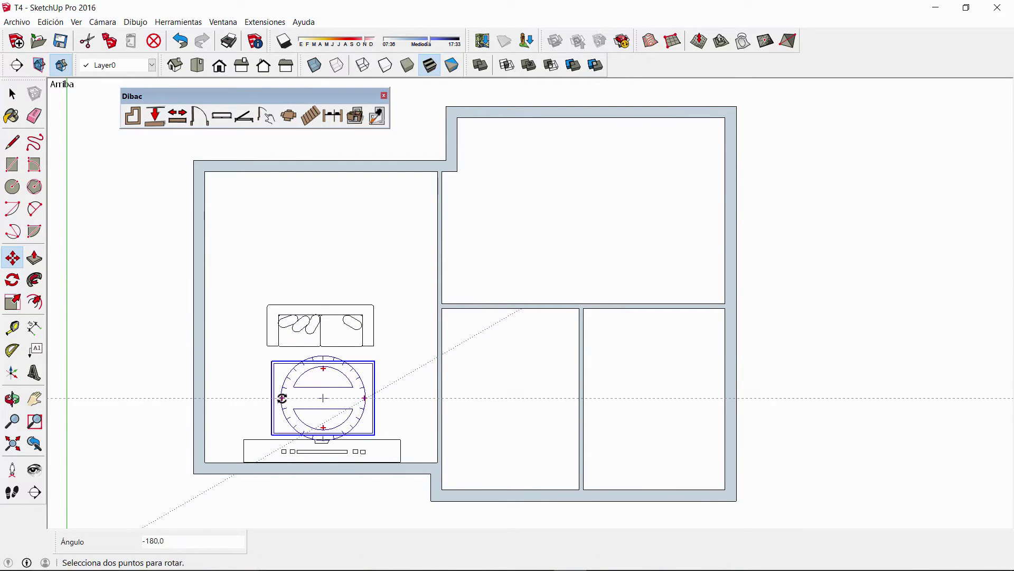
left_click(282, 397)
left_click(314, 363)
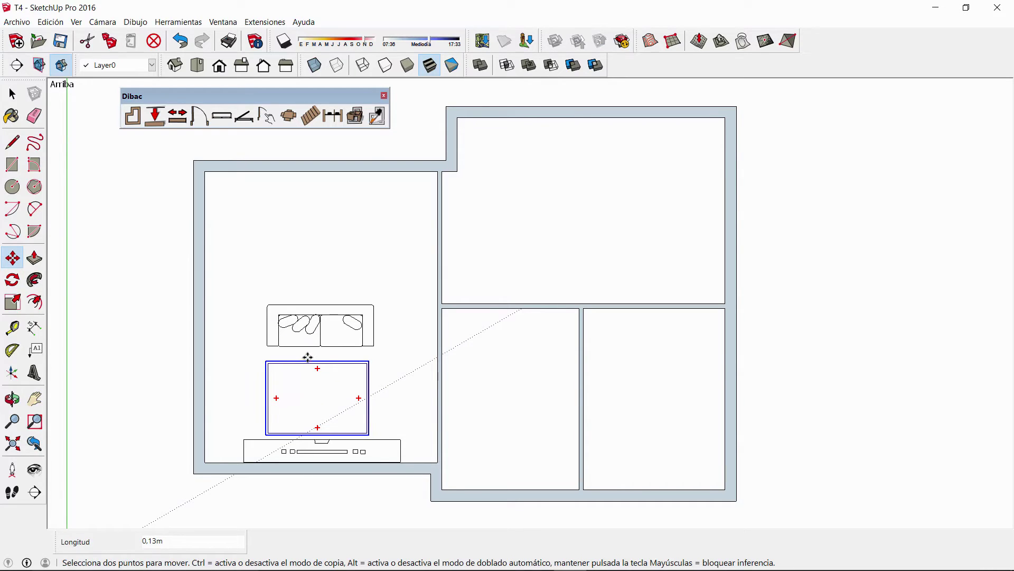
left_click(309, 358)
Move the sofa down so it sits snug against the rug's edge
left_click(303, 305)
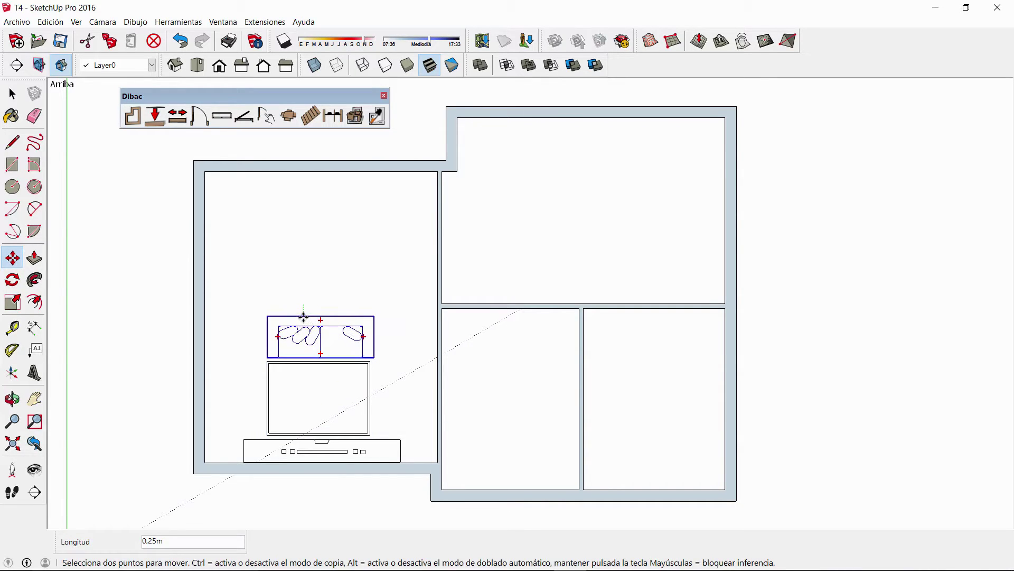
left_click(304, 324)
left_click(304, 326)
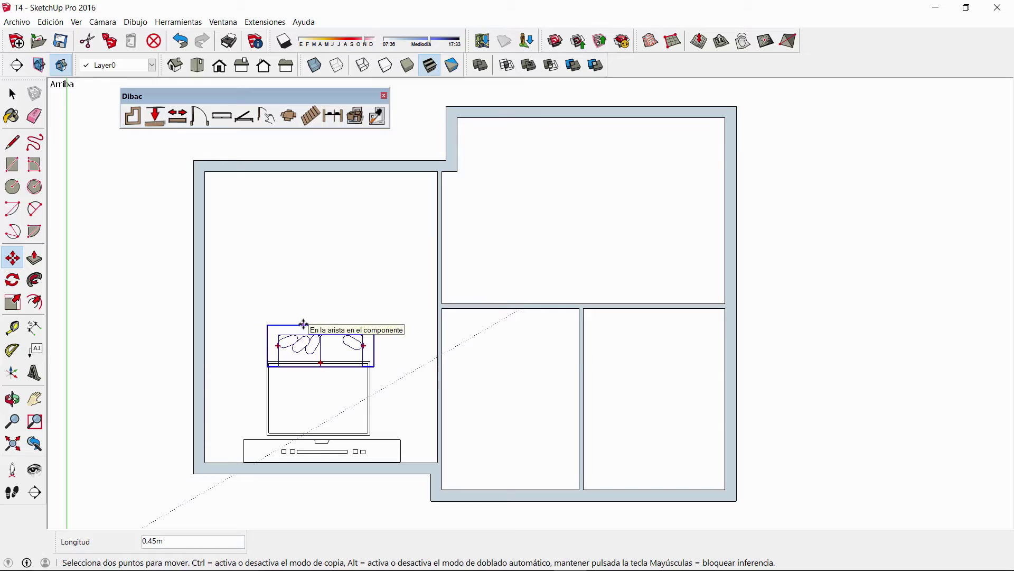
left_click(307, 316)
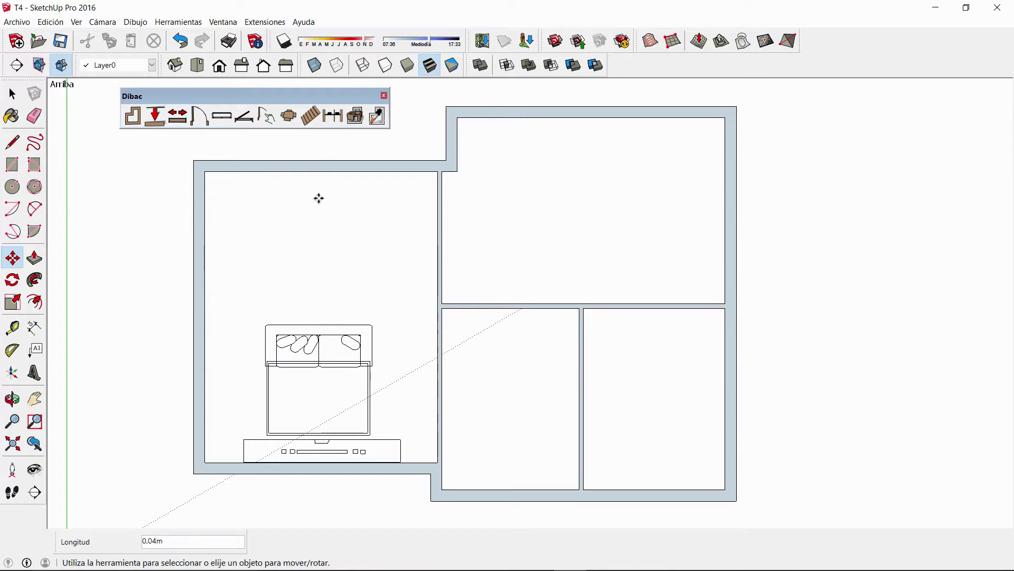
Place the BUSKBO coffee table on the rug
left_click(292, 118)
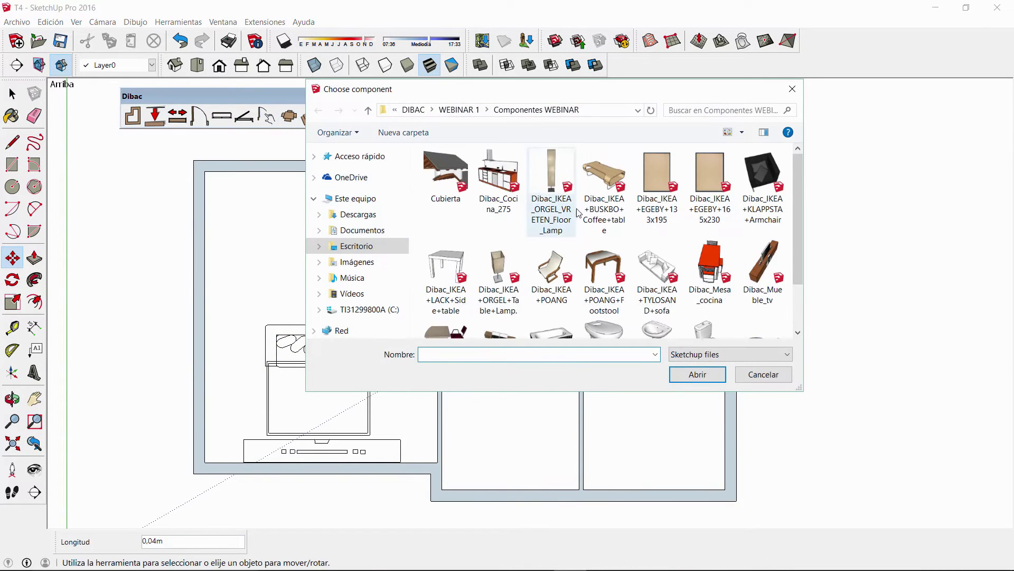
left_click(604, 176)
left_click(696, 375)
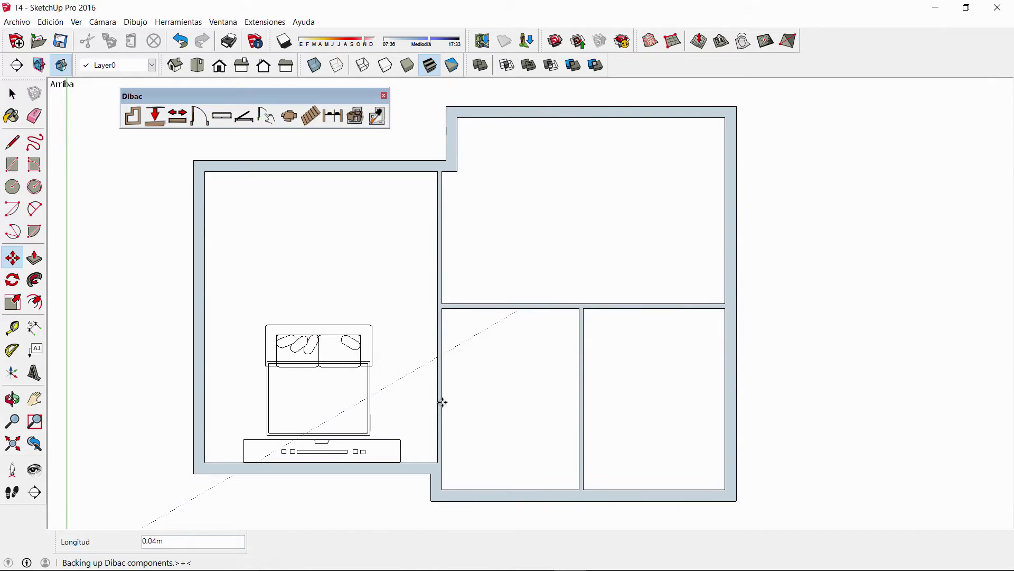
left_click(297, 418)
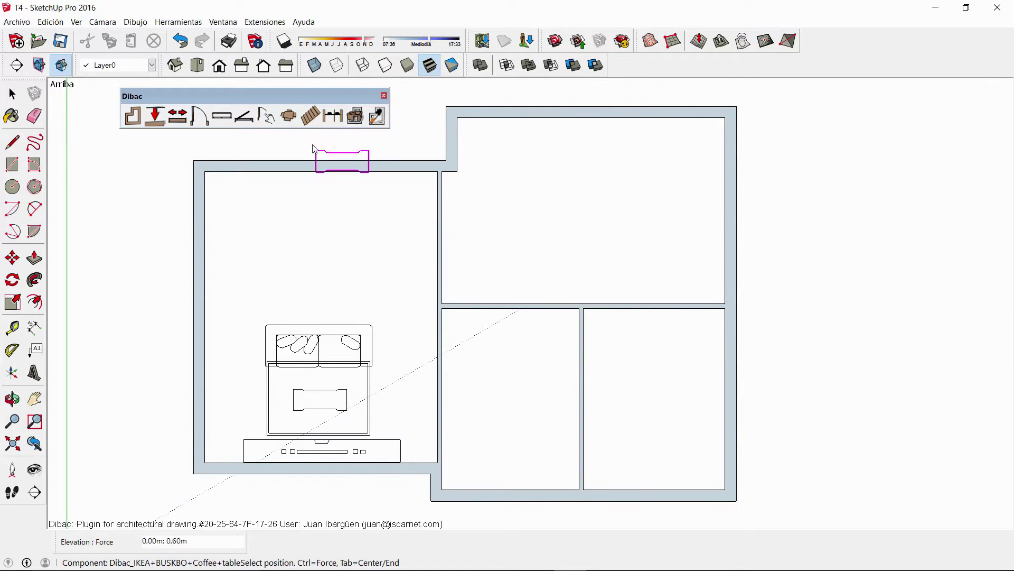
Place LACK side tables at the sofa's right and left ends
left_click(290, 118)
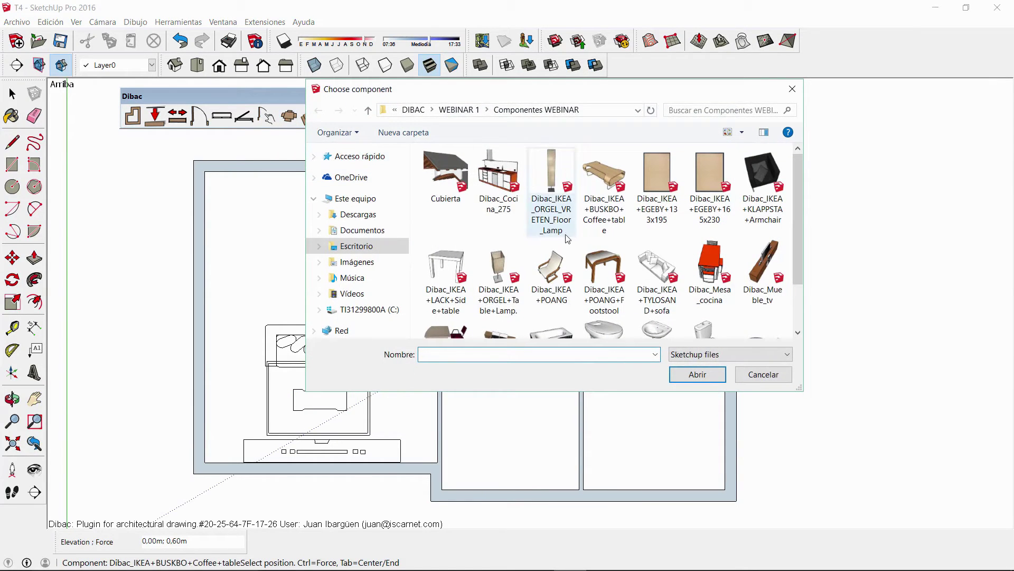
left_click(455, 269)
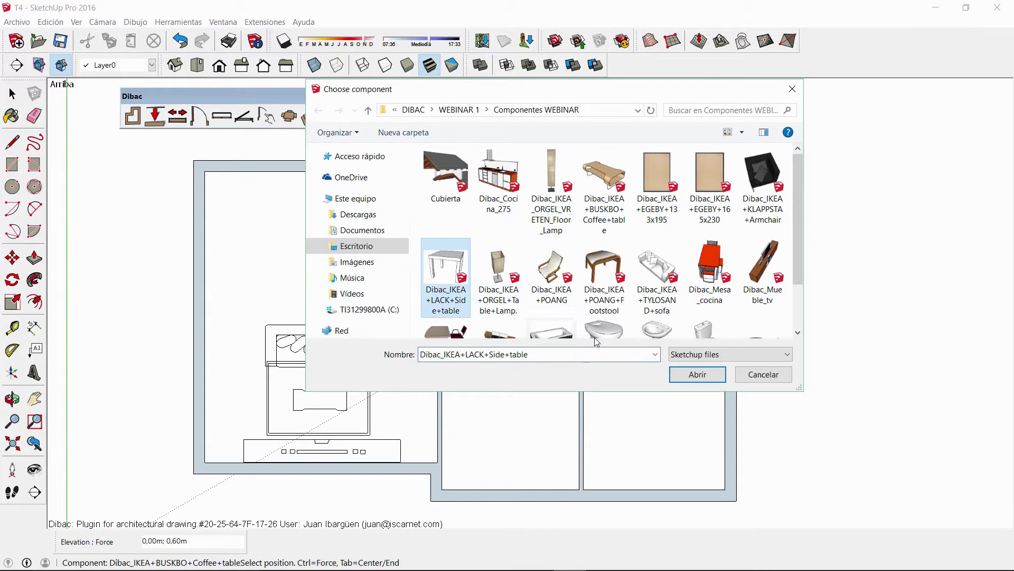
left_click(698, 374)
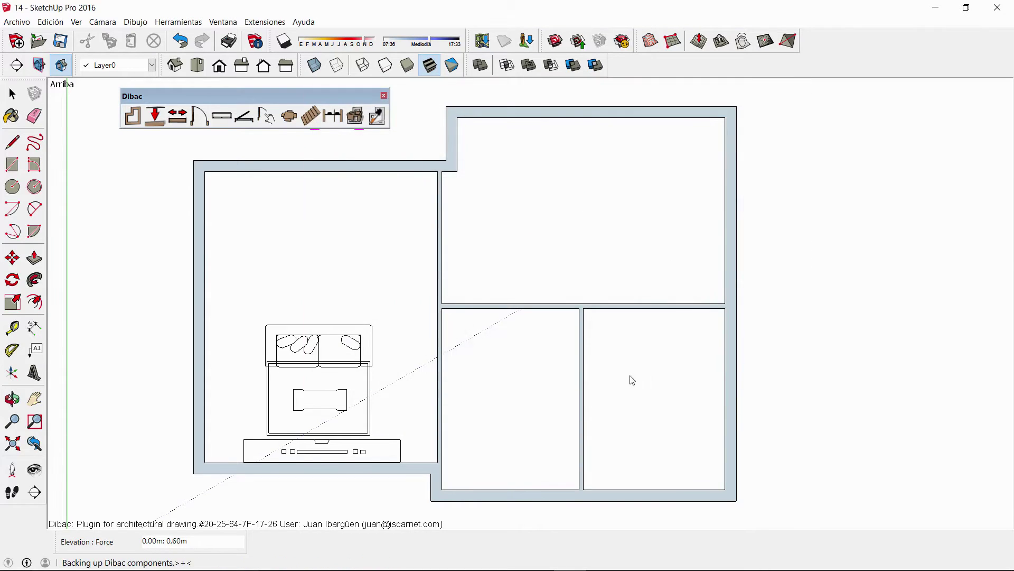
left_click(381, 362)
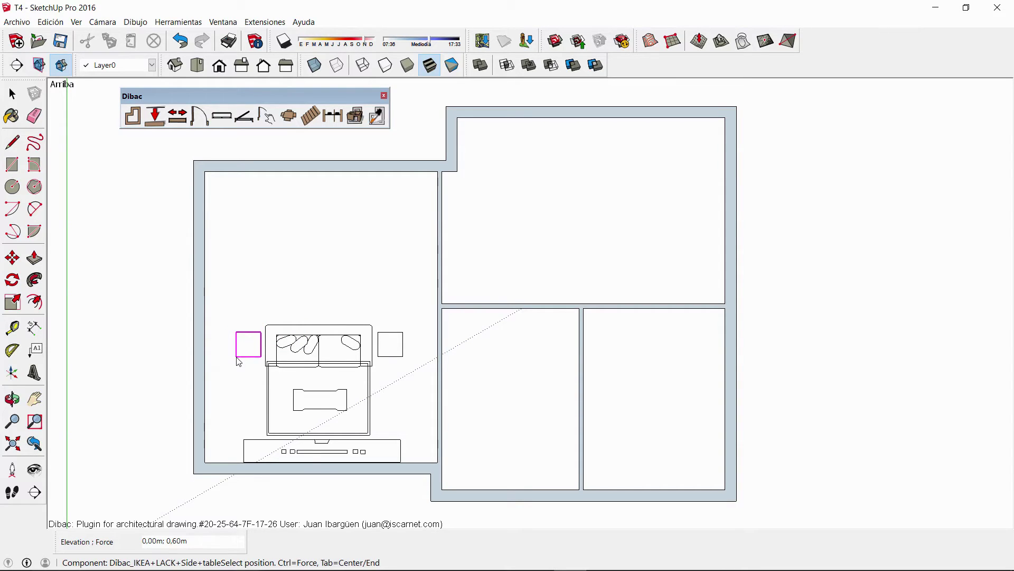
left_click(238, 362)
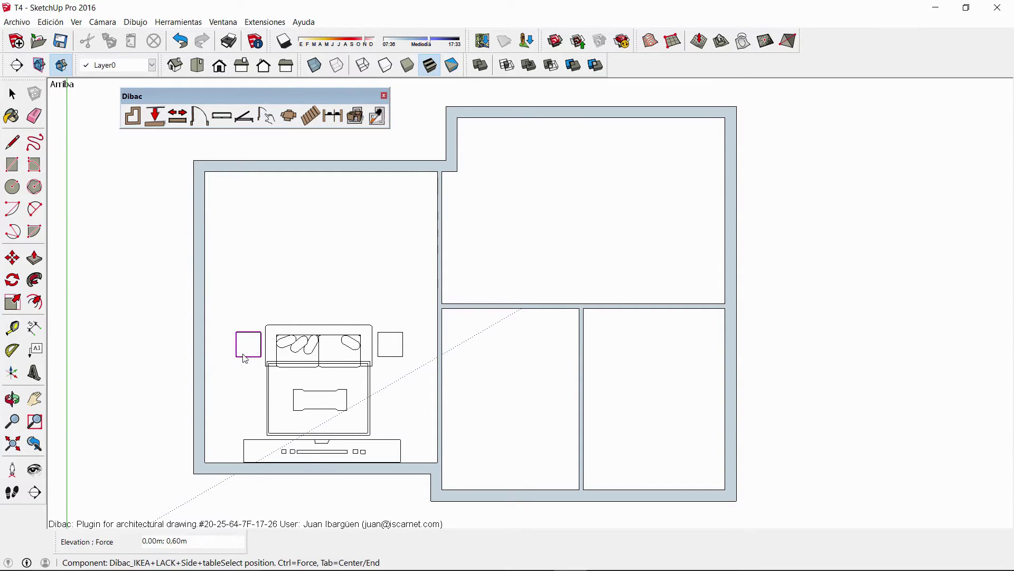
Load the ORGEL table lamp from the furniture catalogue for placement
left_click(289, 116)
left_click(492, 288)
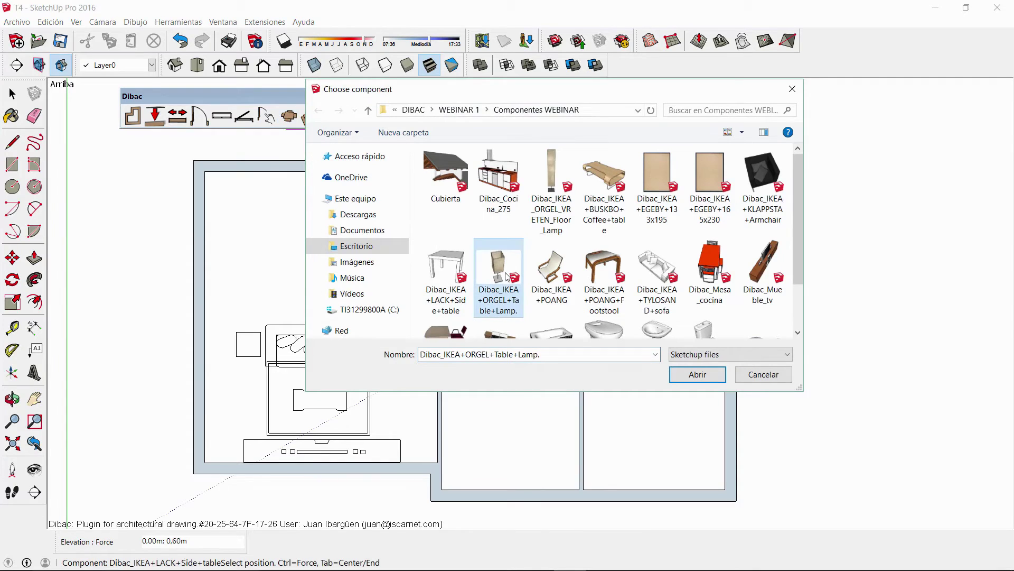
left_click(686, 376)
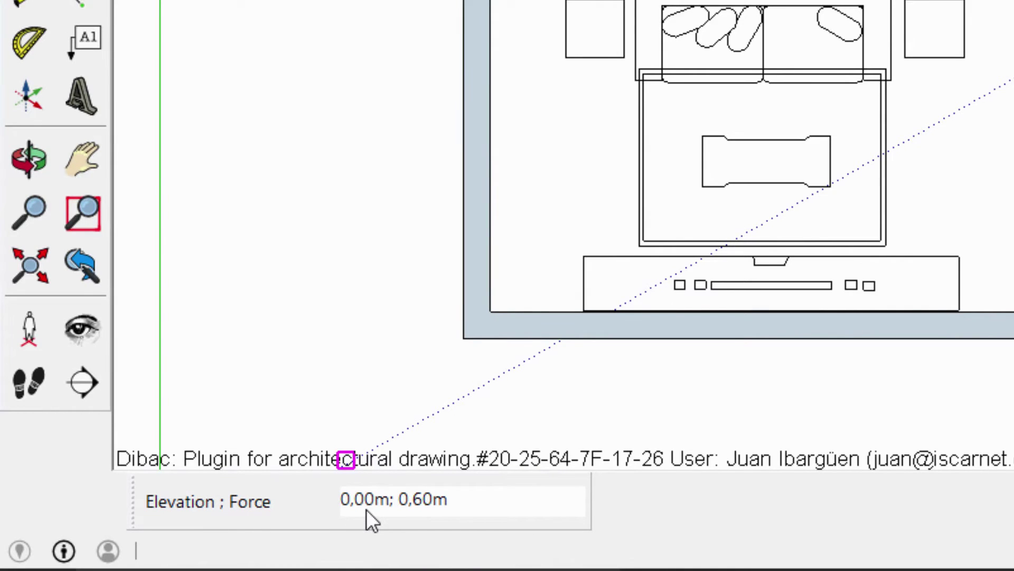
Set the lamp elevation to 0,45m (0,45m; 0,6) and place it on the left side table
type("0,4")
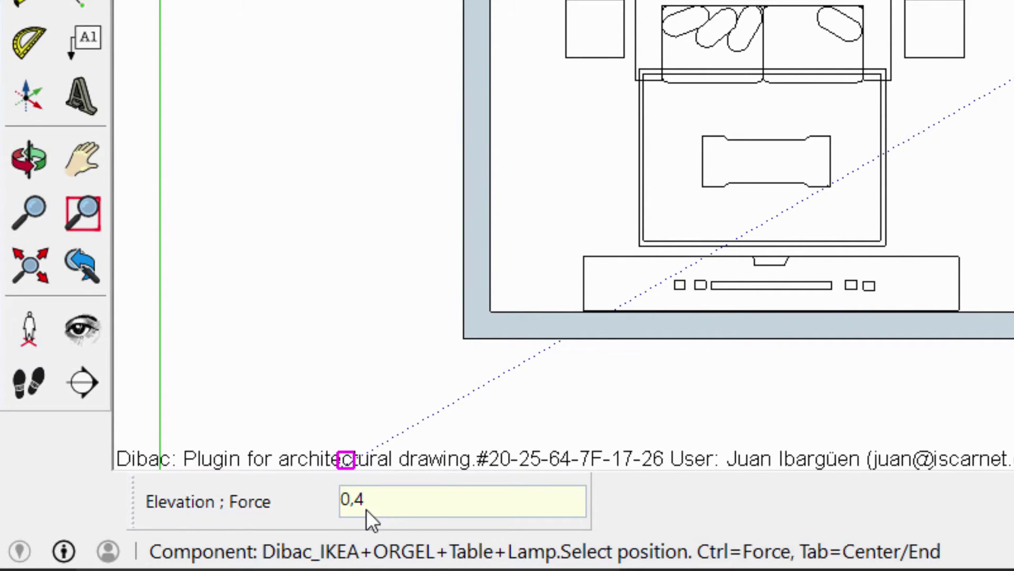
type("5m; 0,6")
key("Return")
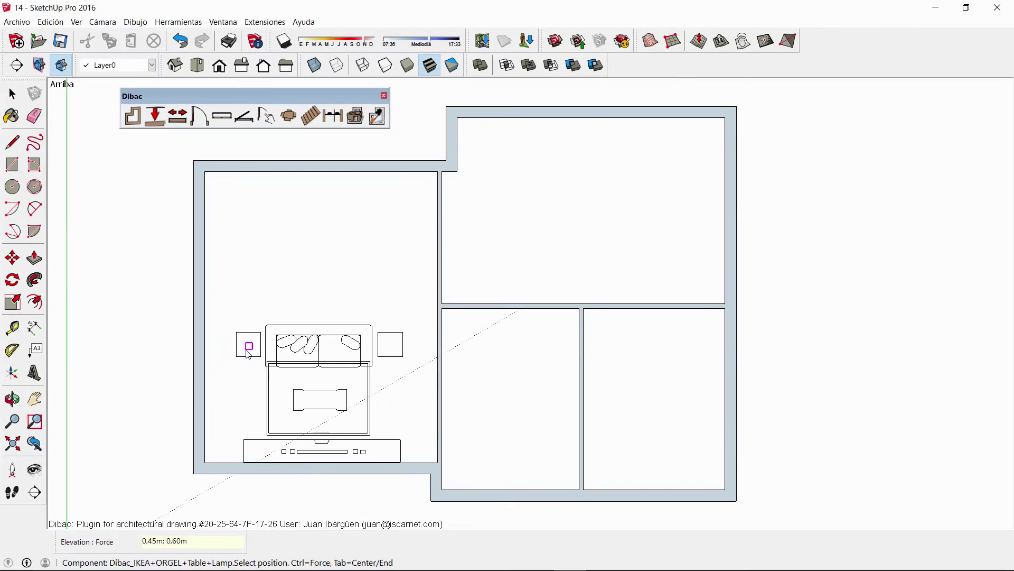
left_click(249, 353)
Add the right side table's lamp, group the whole plan and convert it to 3D walls
left_click(390, 346)
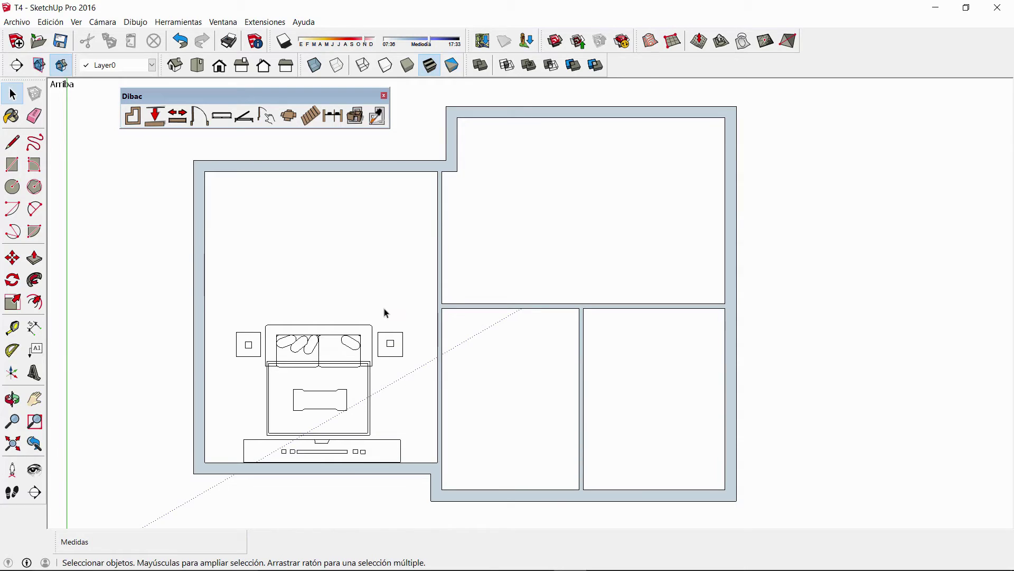
scroll(382, 390, "down", 2)
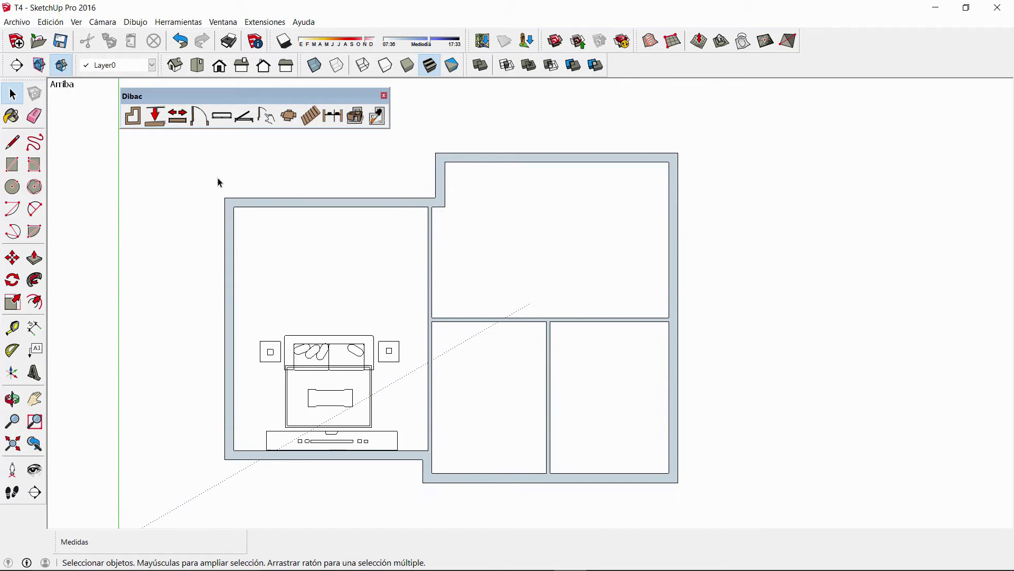
left_click_drag(189, 147, 722, 504)
right_click(392, 207)
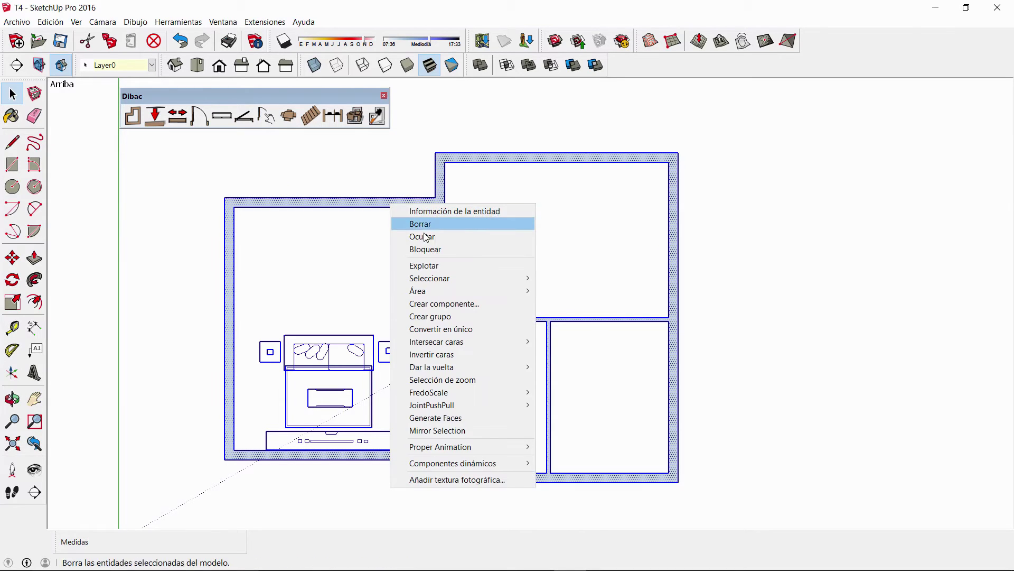
left_click(446, 317)
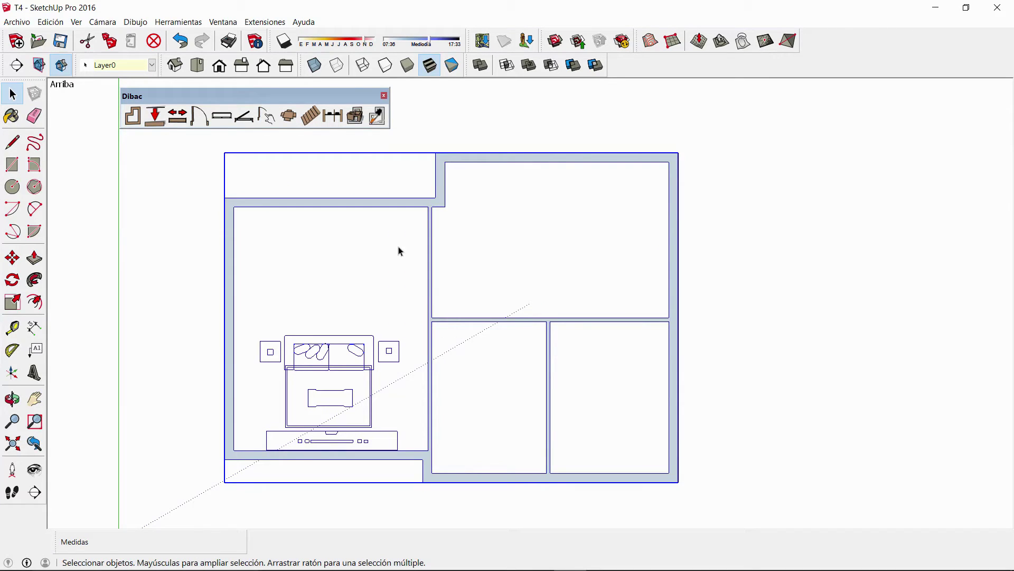
left_click(356, 123)
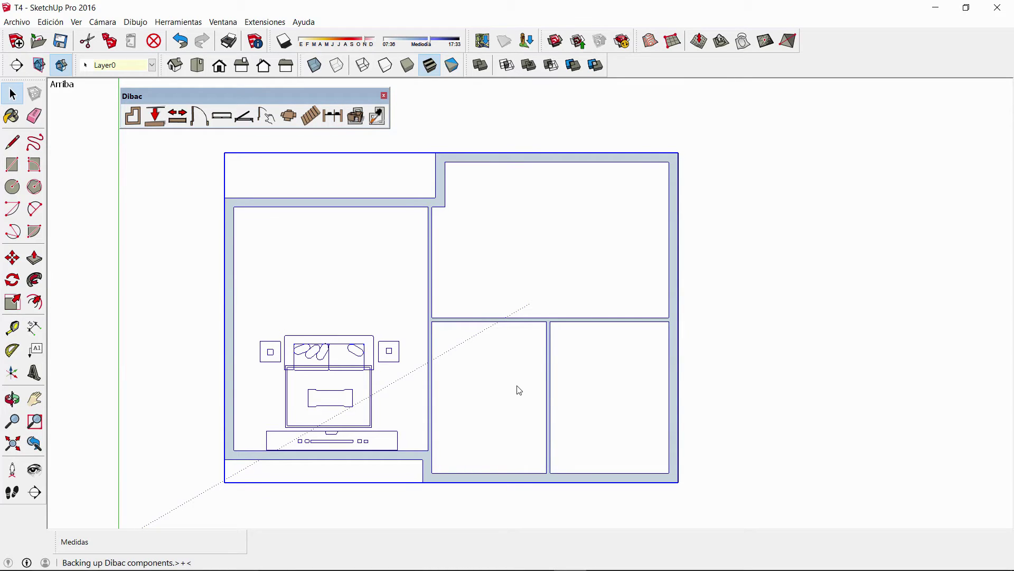
middle_click_drag(521, 249, 423, 169)
Orbit low and zoom in on the 3D sofa, rug, coffee table and TV unit
key("space")
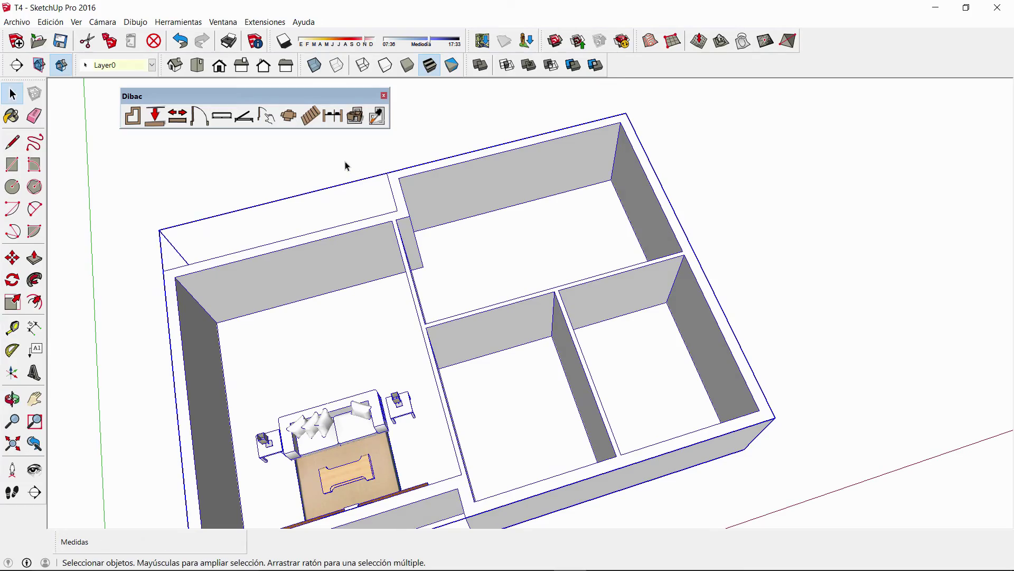
mouse_move(346, 165)
middle_mouse_down()
mouse_move(342, 389)
mouse_move(228, 312)
mouse_move(346, 347)
mouse_move(584, 344)
mouse_move(539, 430)
mouse_move(567, 316)
mouse_move(702, 285)
mouse_move(629, 362)
mouse_move(498, 356)
mouse_move(708, 384)
mouse_move(670, 369)
mouse_move(687, 354)
mouse_move(665, 343)
mouse_move(503, 326)
mouse_move(462, 350)
middle_mouse_up()
scroll(676, 371, "up", 3)
scroll(667, 368, "up", 3)
scroll(712, 341, "up", 2)
scroll(720, 351, "down", 3)
Inside the room group, move the coffee table 0,29m across the rug
left_click(461, 348)
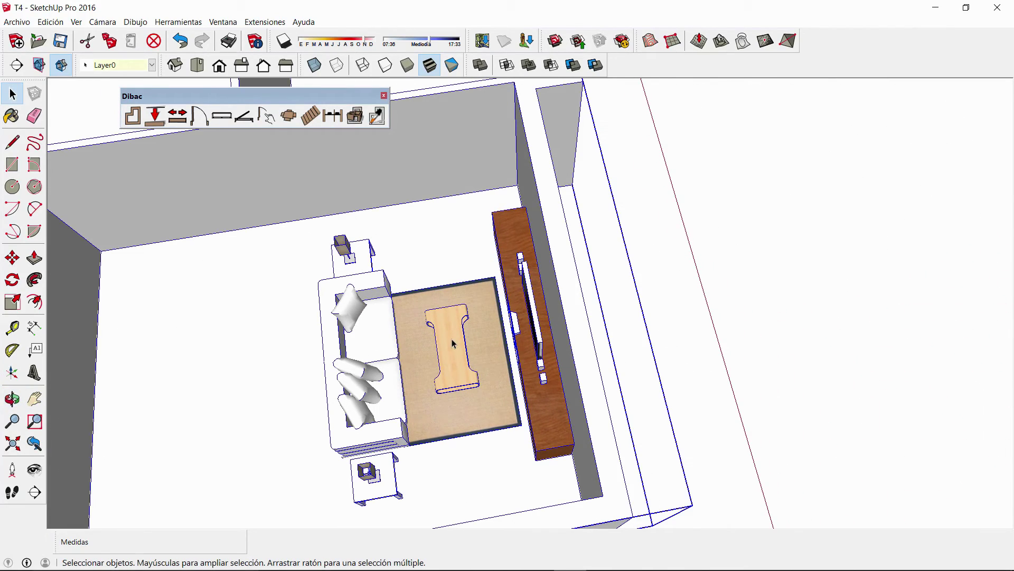
double_click(452, 345)
left_click(452, 350)
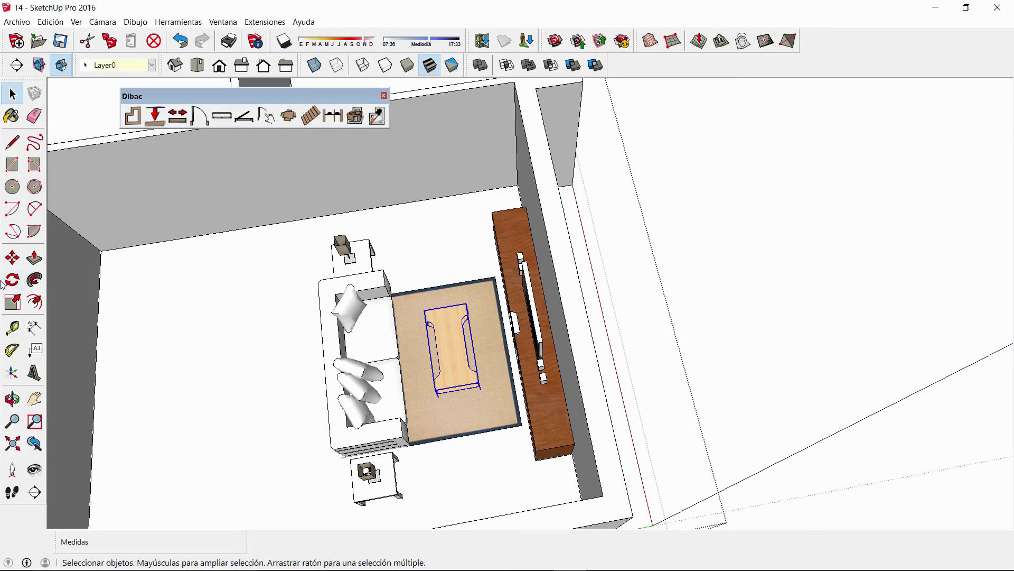
left_click(12, 257)
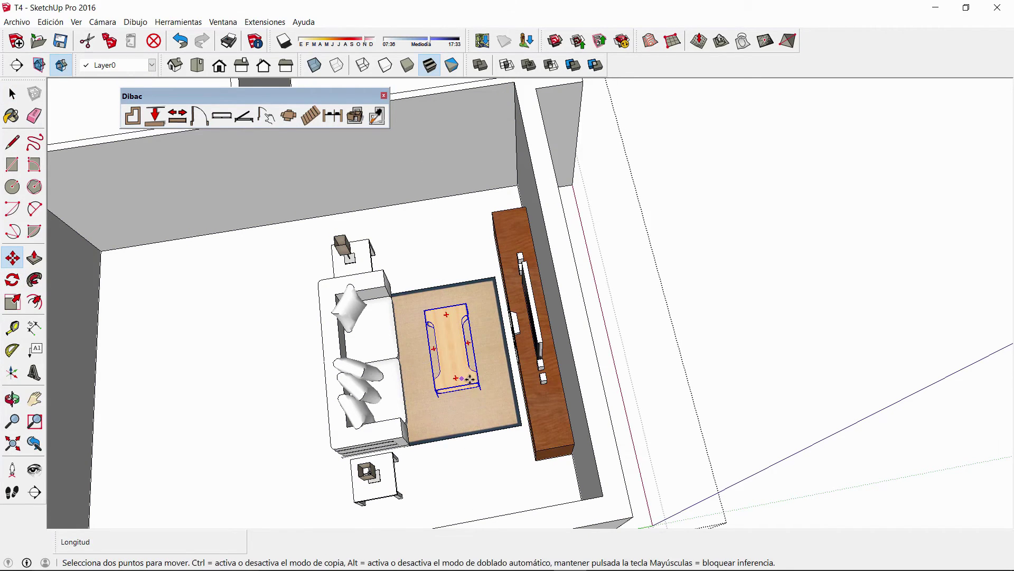
left_click(448, 341)
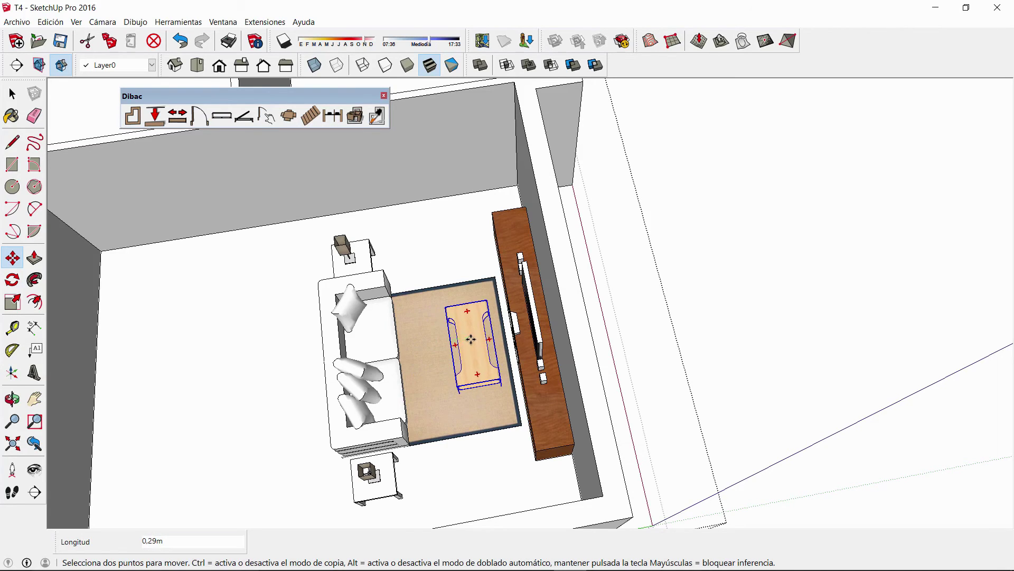
left_click(472, 338)
Select the building group and switch the model back to a 2D plan
key("space")
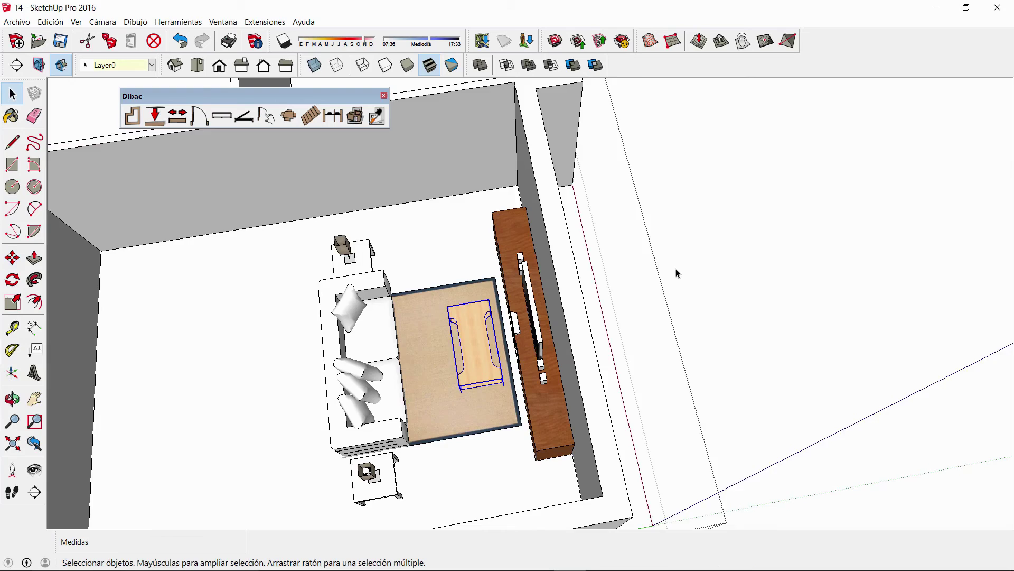
left_click(674, 274)
scroll(672, 274, "down", 2)
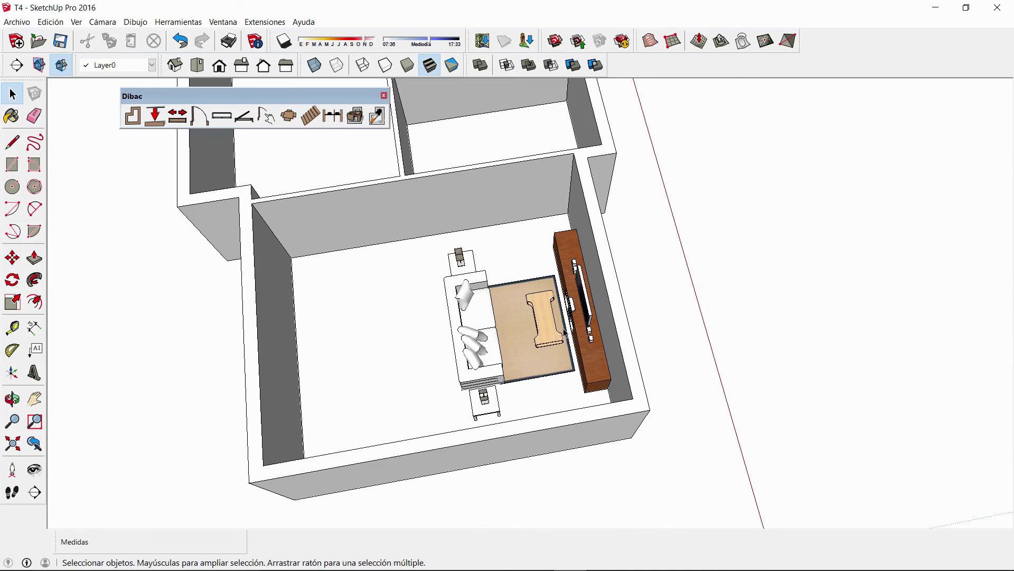
left_click(613, 333)
left_click(355, 116)
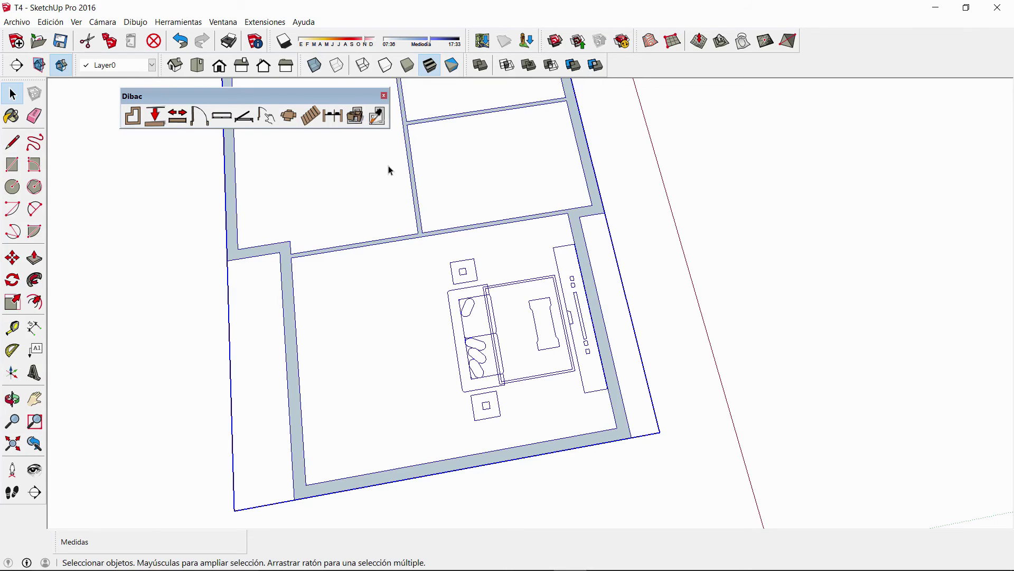
Convert the plan back to 3D walls and view the whole apartment in low perspective
left_click(355, 115)
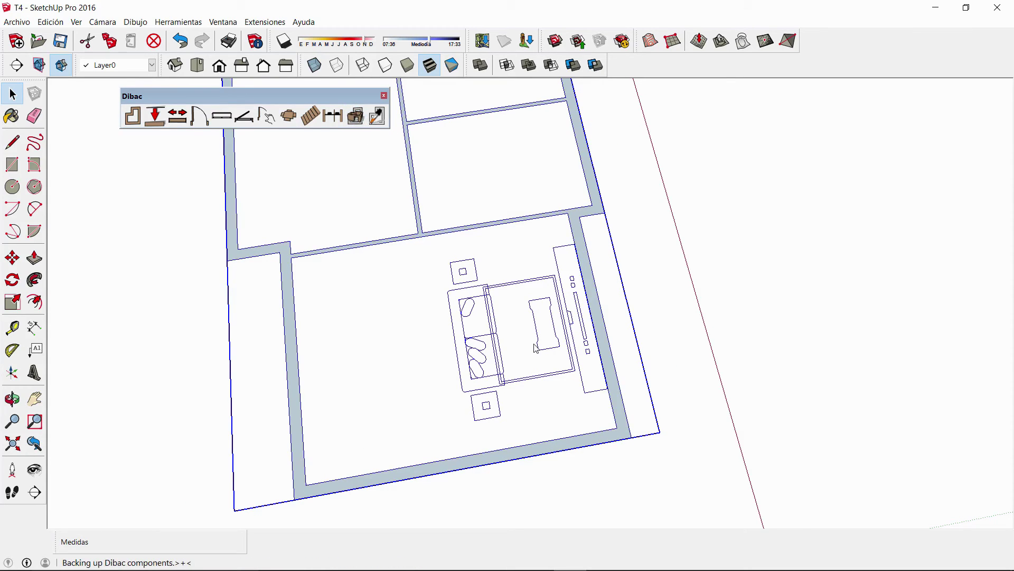
middle_click_drag(508, 347, 677, 217)
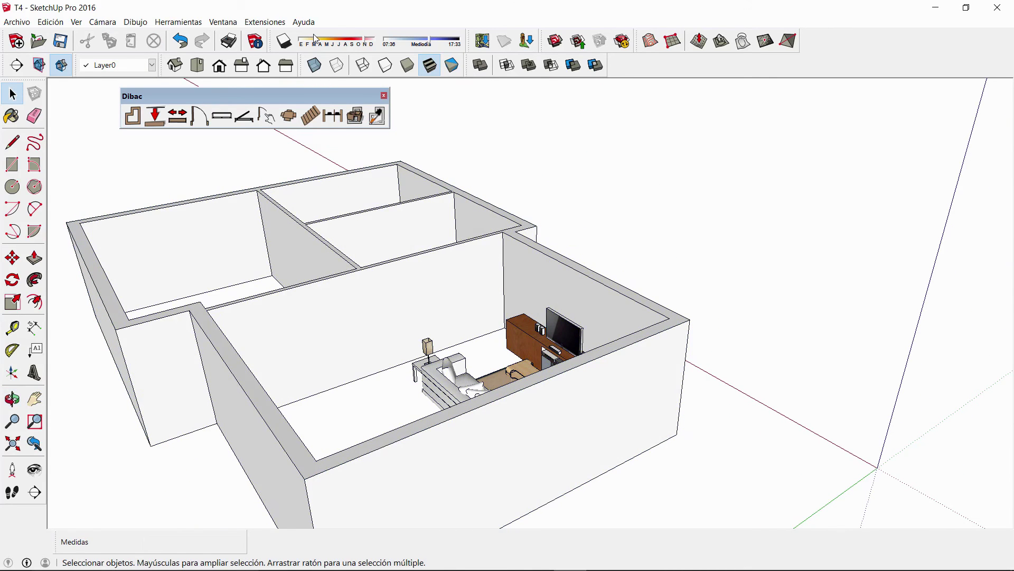